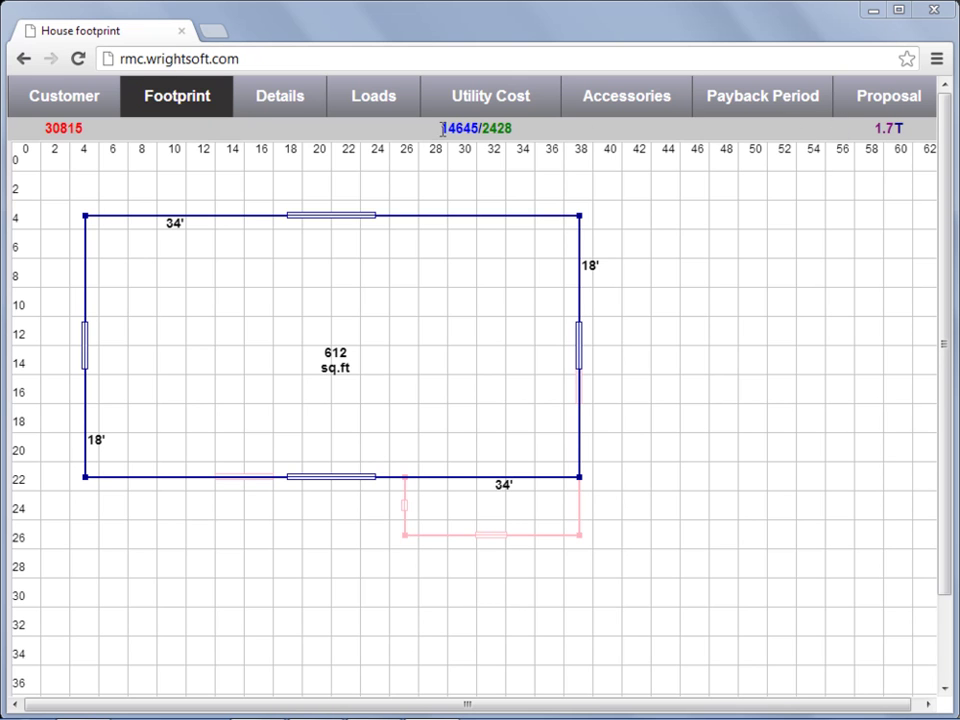
Highlight the 14645 heating load total, then open the project settings and version information
drag(443, 128, 482, 128)
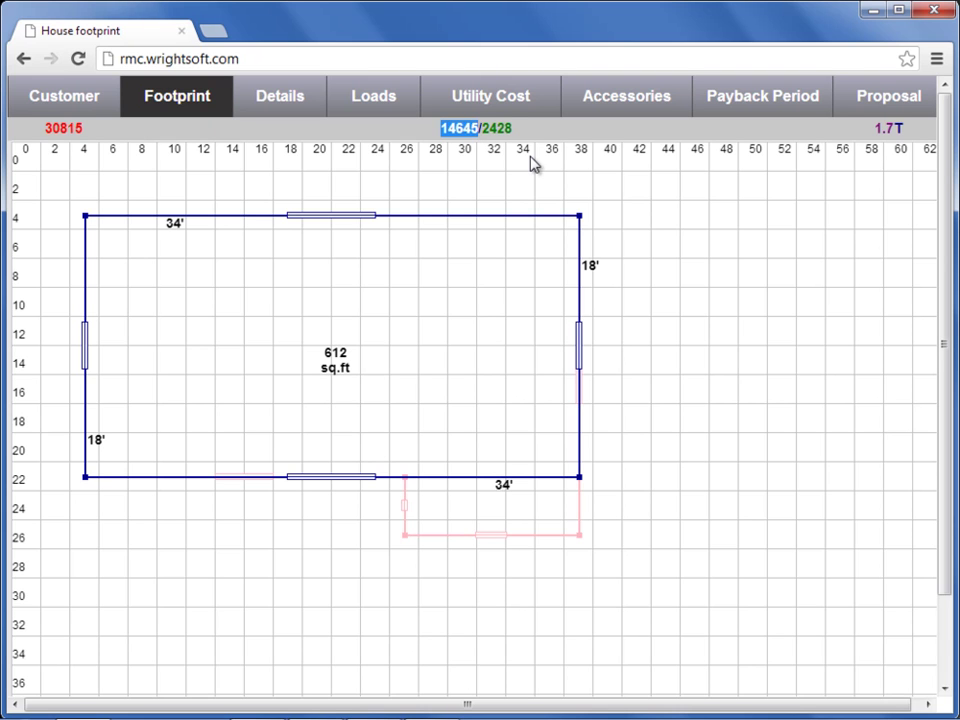
click(511, 155)
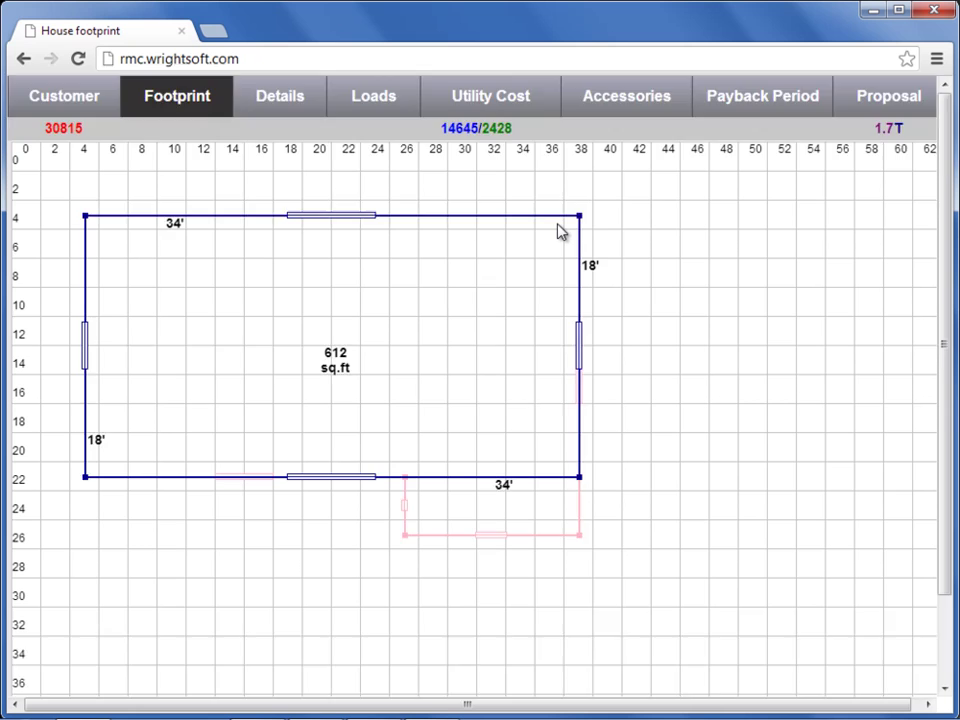
scroll(561, 230, down, 2)
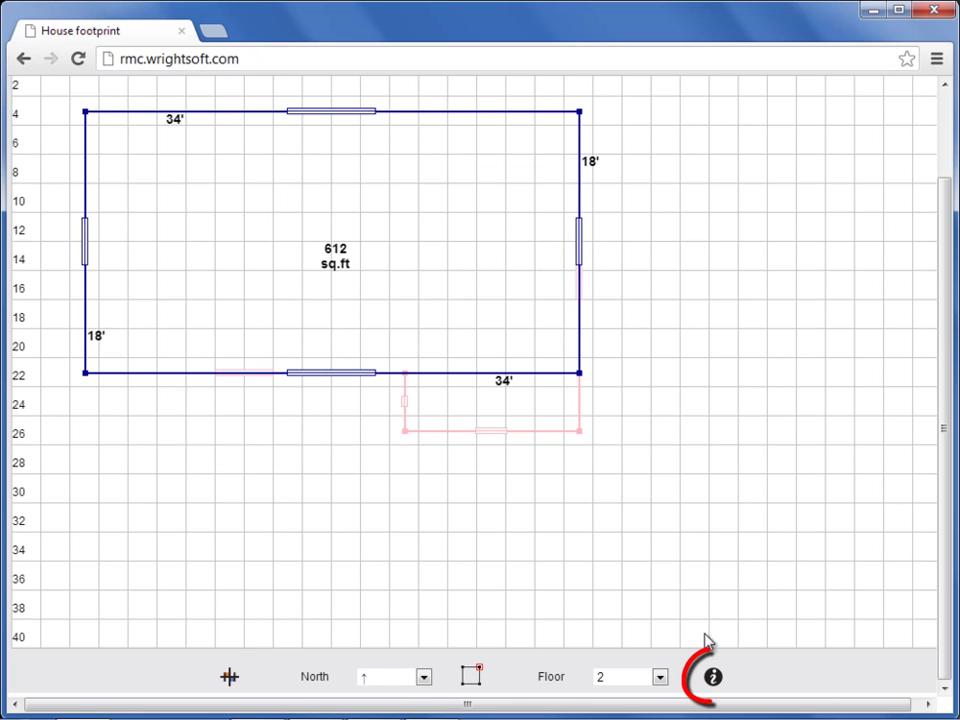
click(713, 683)
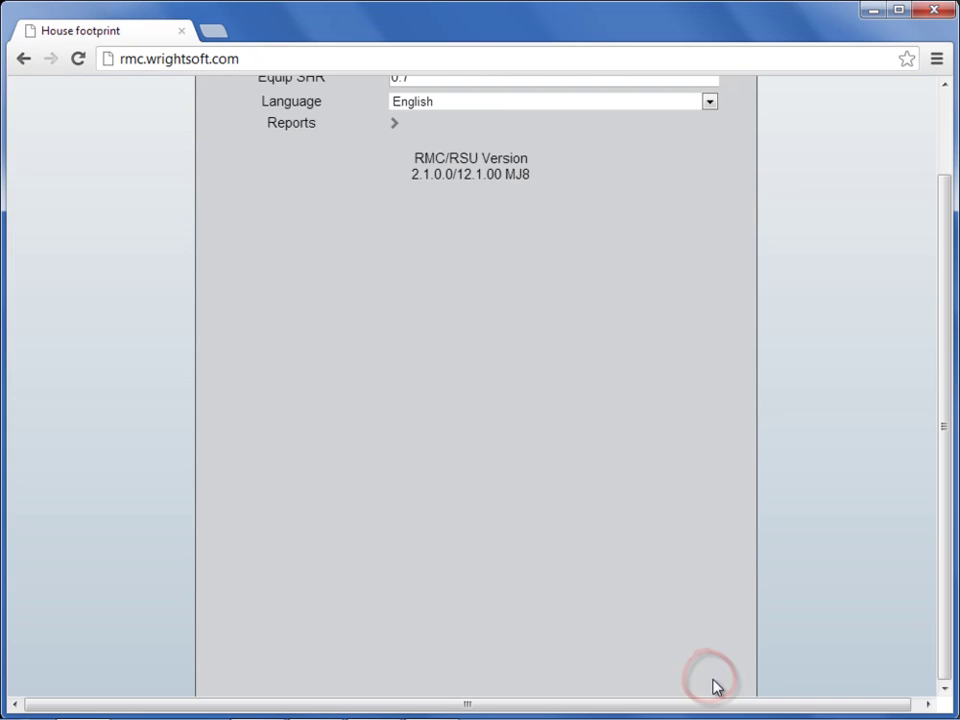
scroll(600, 290, up, 2)
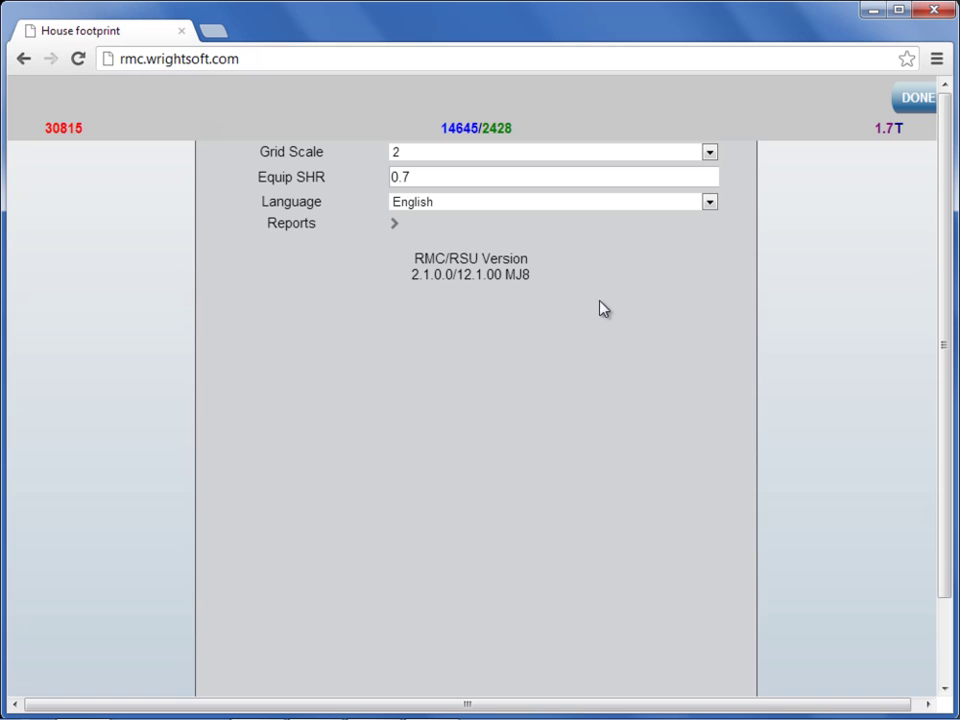
Try an Equip SHR of 0.8, then restore it to 0.7
click(422, 178)
drag(422, 178, 390, 182)
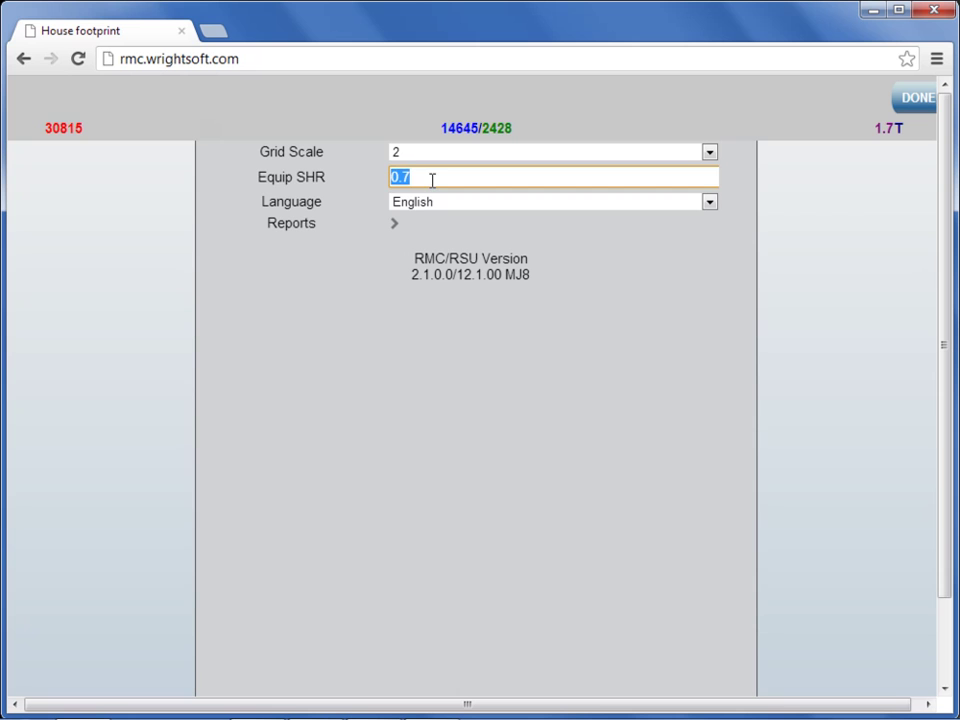
text(0.8)
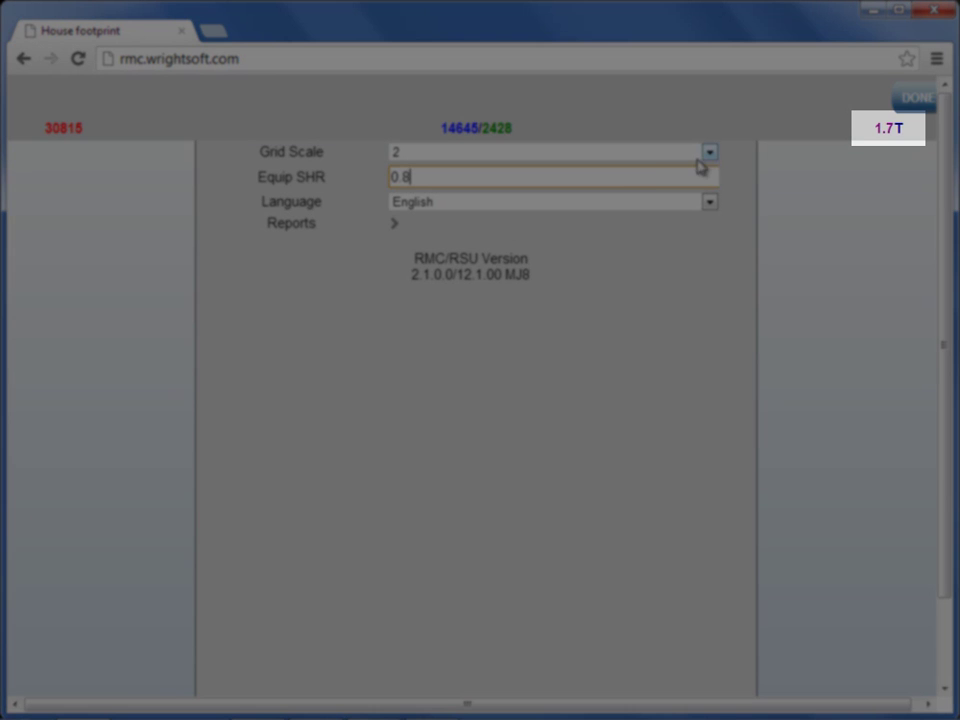
click(647, 157)
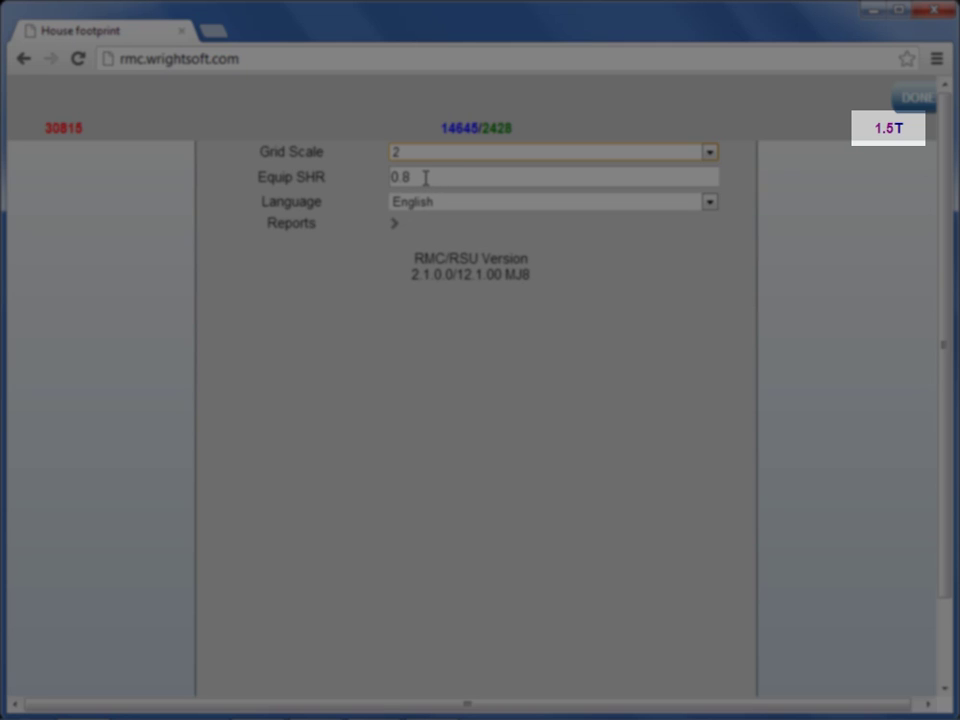
click(425, 177)
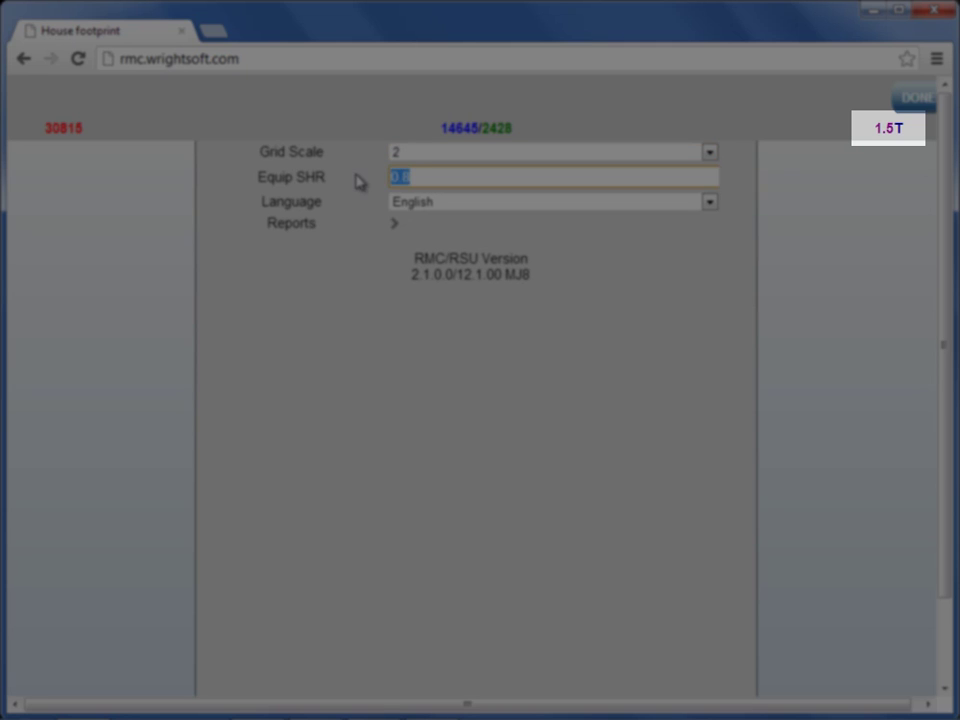
text(0.7)
key(Return)
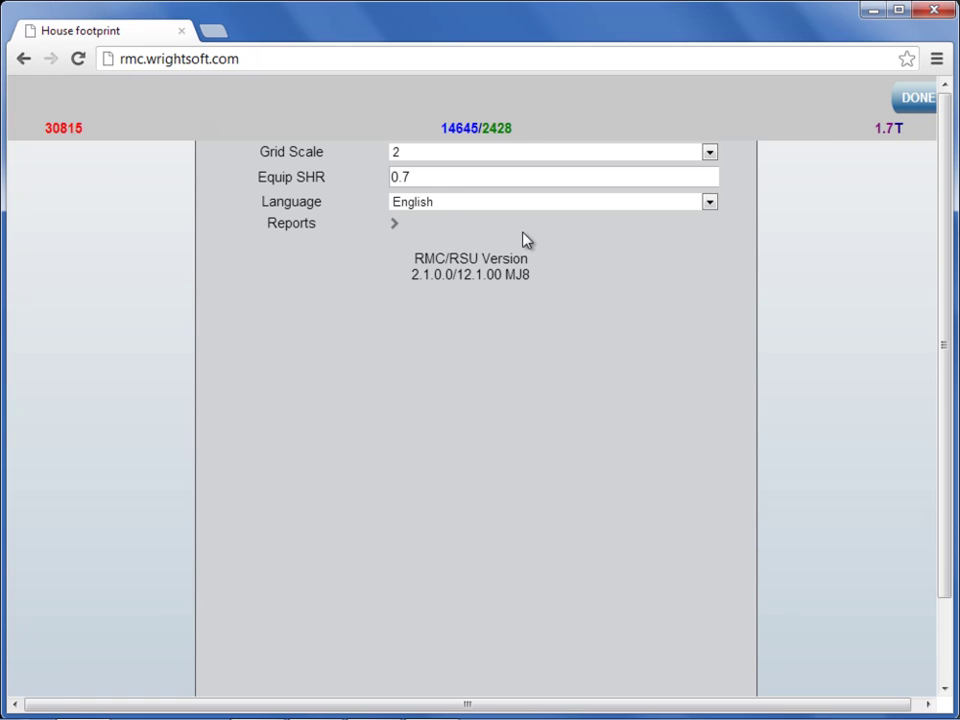
Leave Equip SHR at 0.7, close the settings and show the load breakdown charts
click(435, 178)
double_click(405, 178)
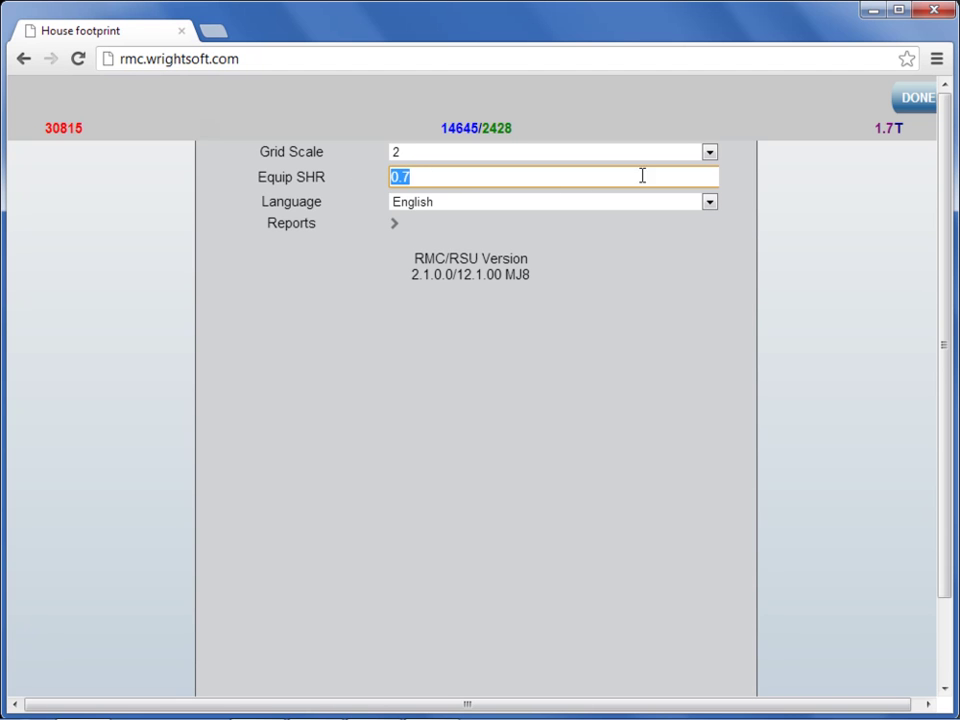
click(912, 104)
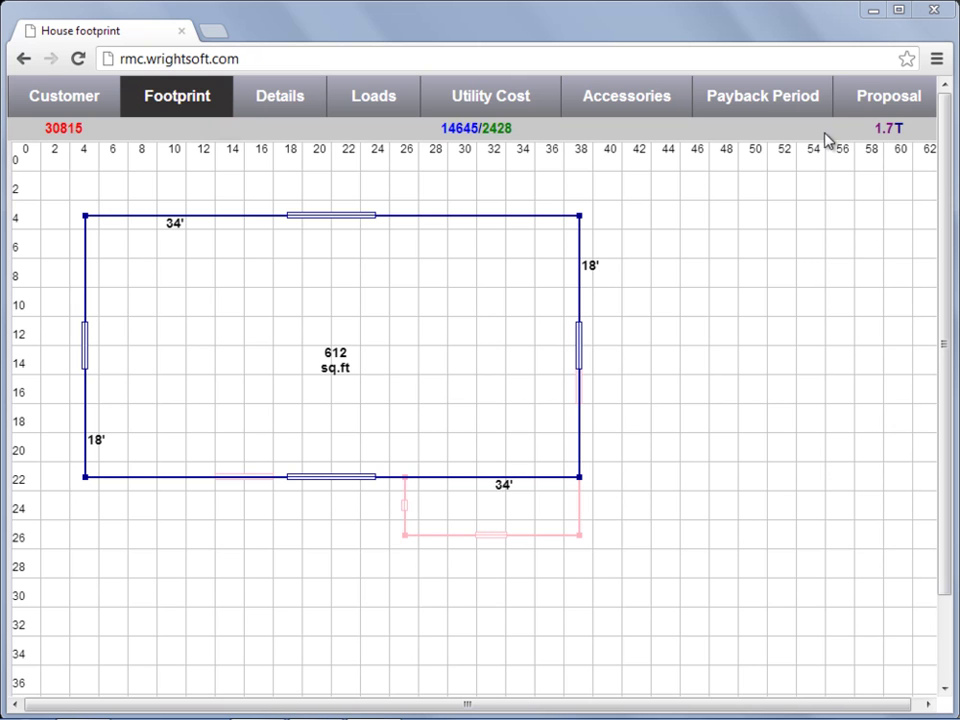
click(373, 96)
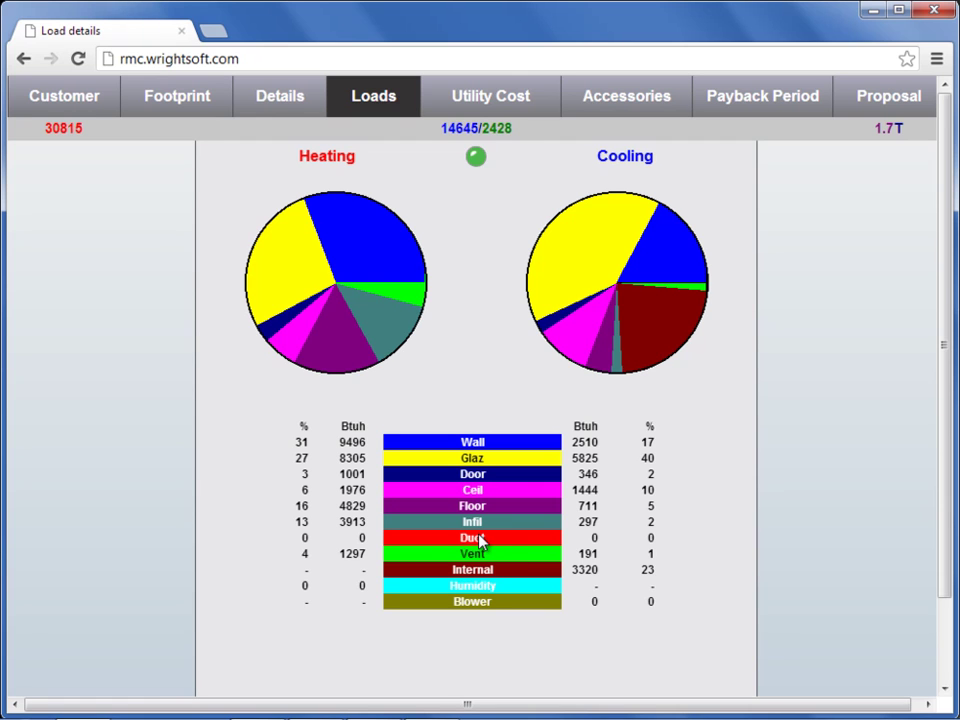
Set both Supply and Return duct locations to Vent attic in the duct loads settings
click(293, 110)
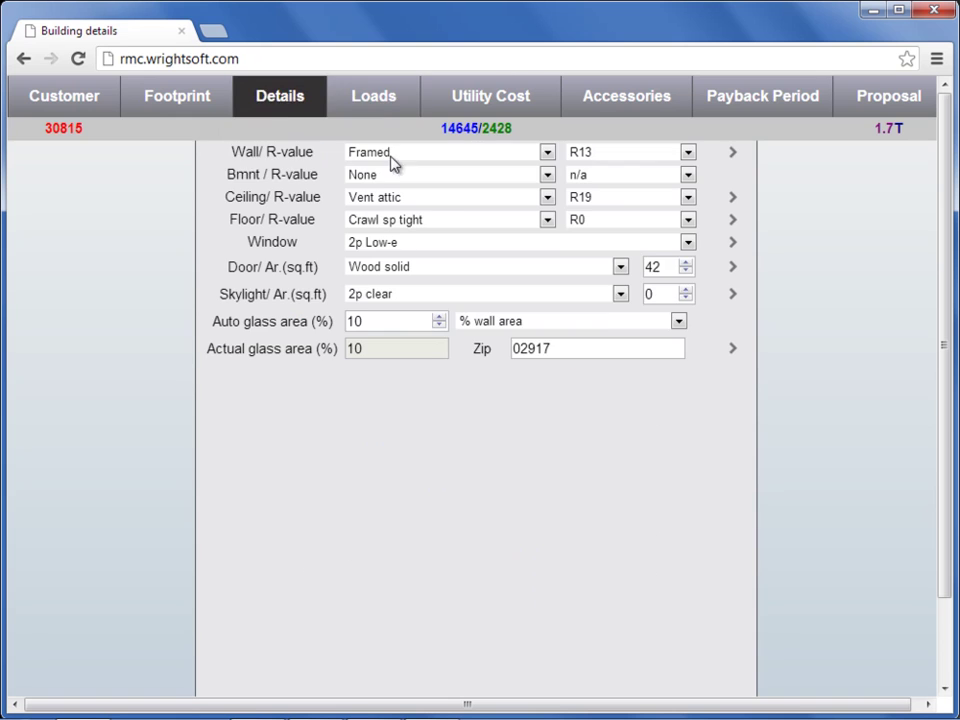
scroll(635, 440, down, 2)
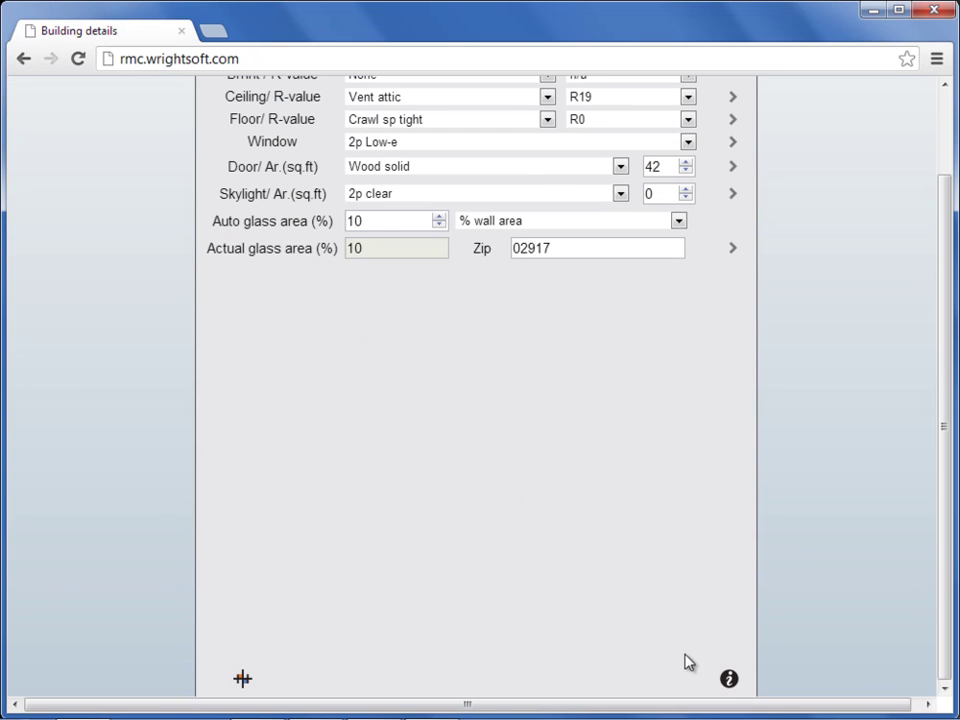
click(728, 681)
scroll(695, 400, up, 2)
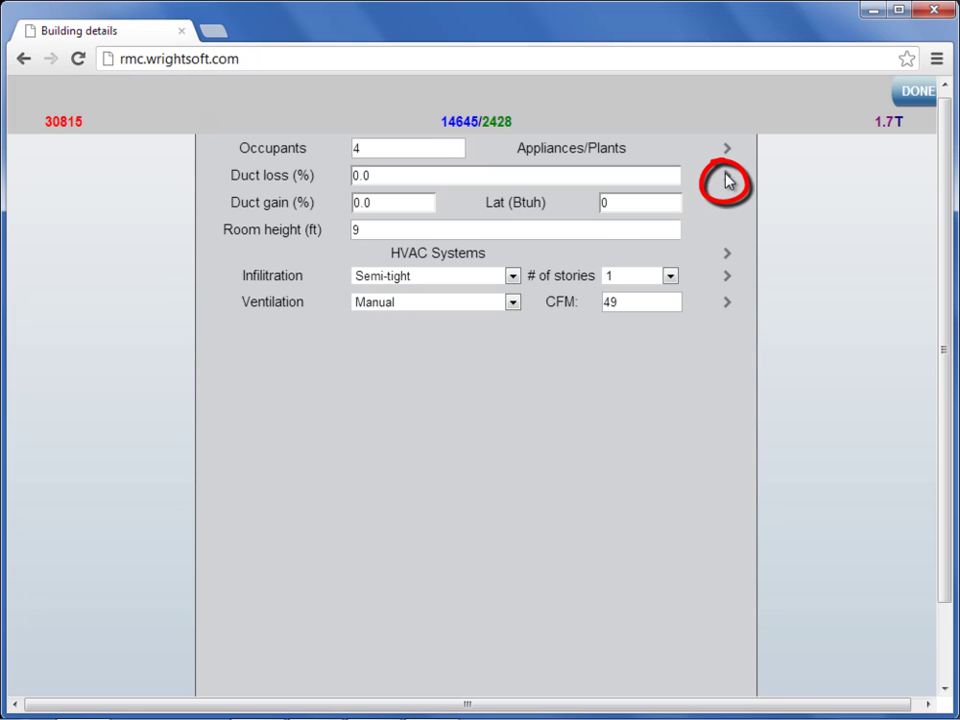
click(727, 180)
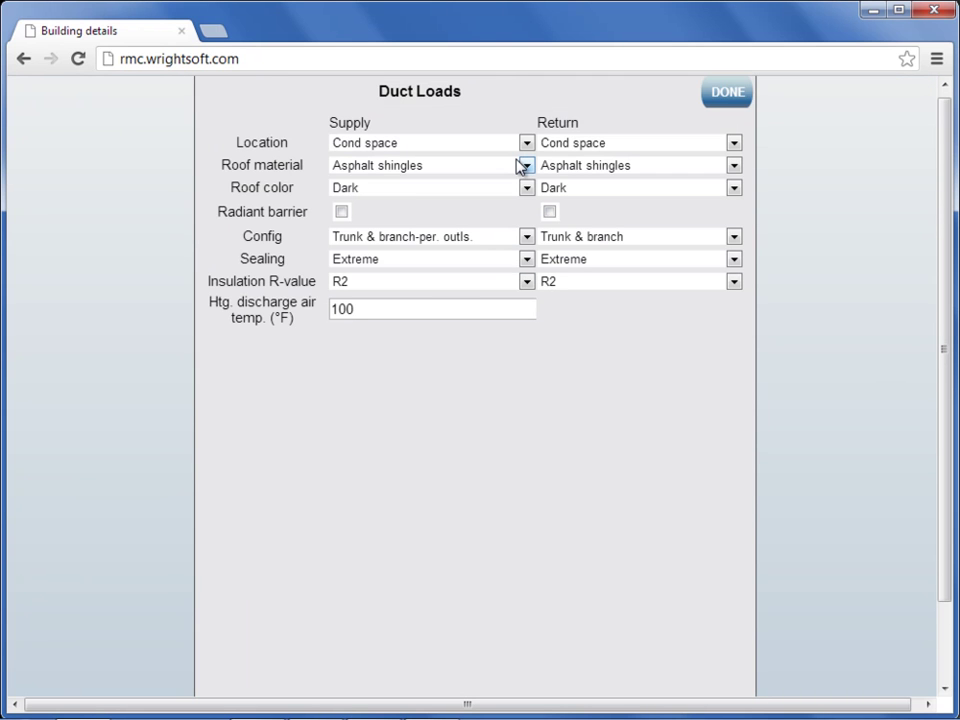
click(527, 143)
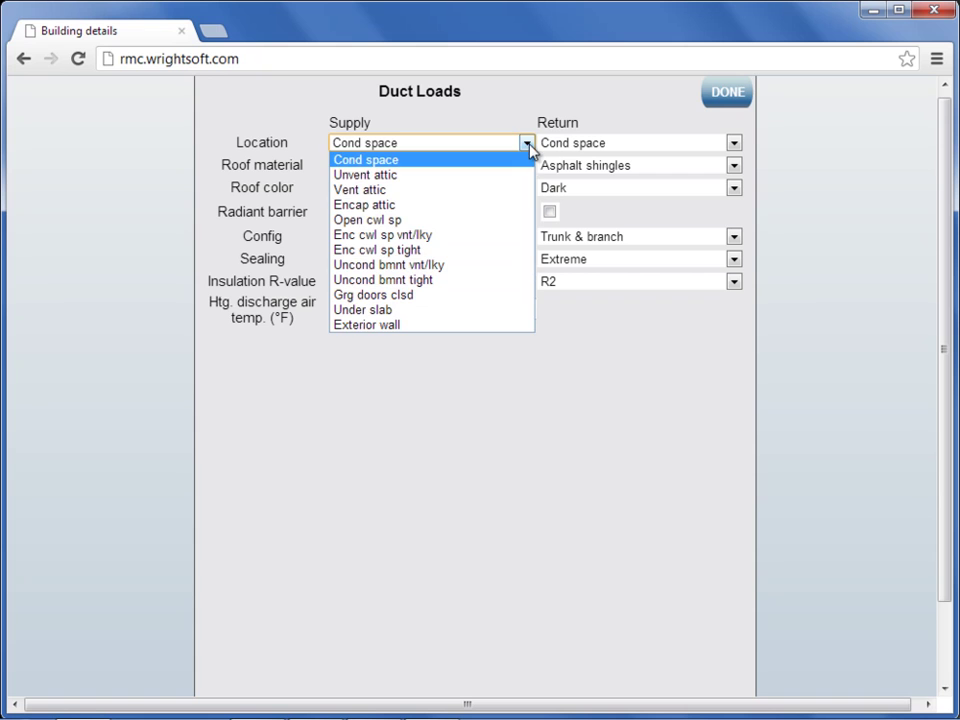
click(482, 190)
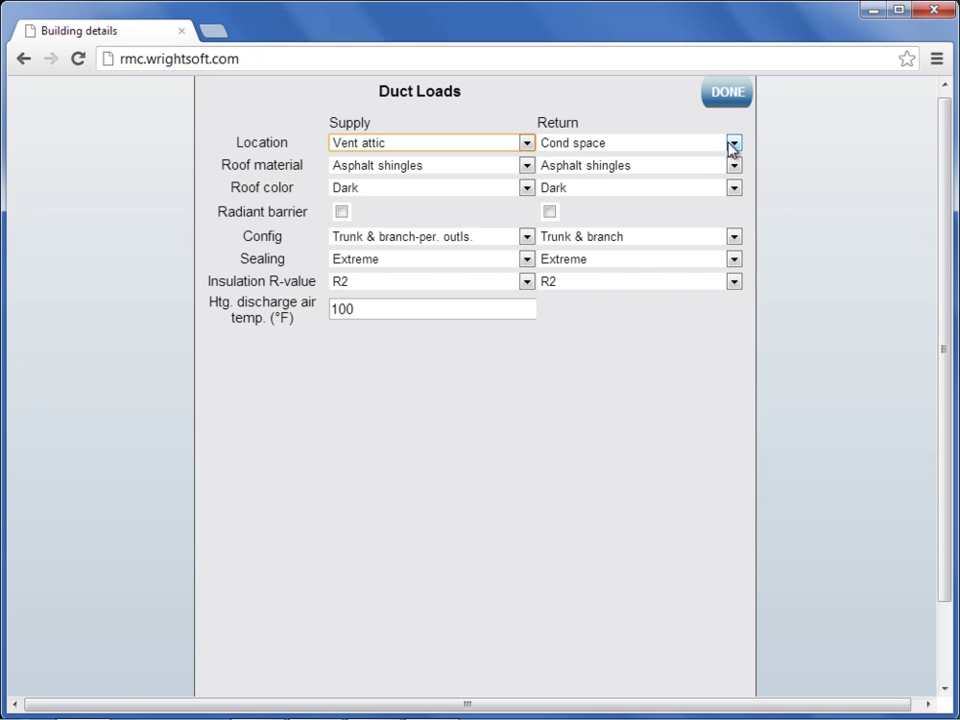
click(733, 143)
click(634, 188)
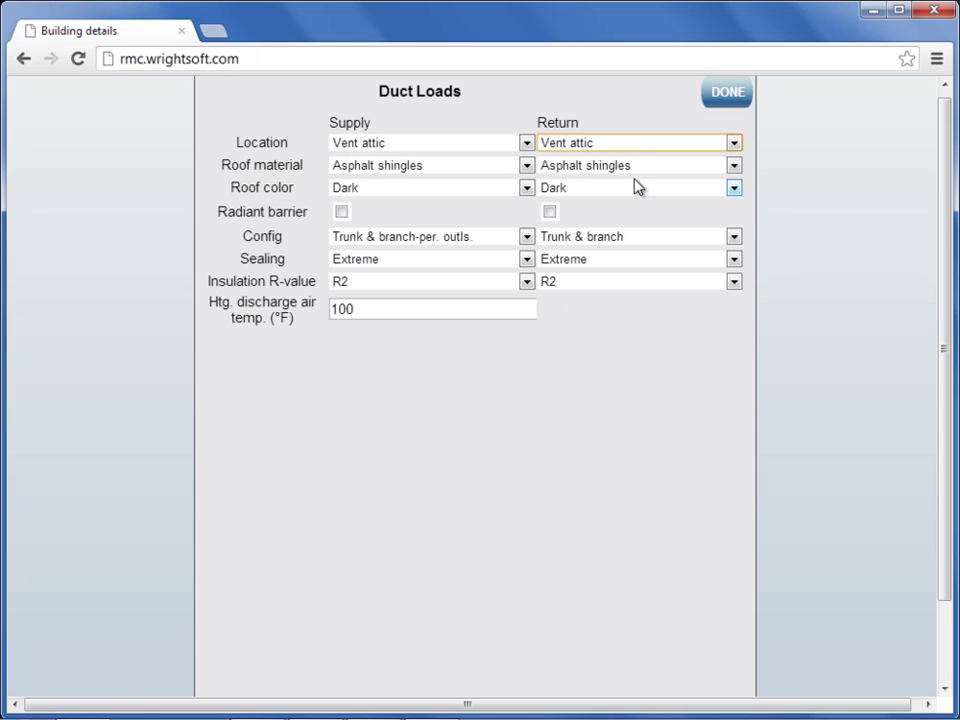
click(727, 95)
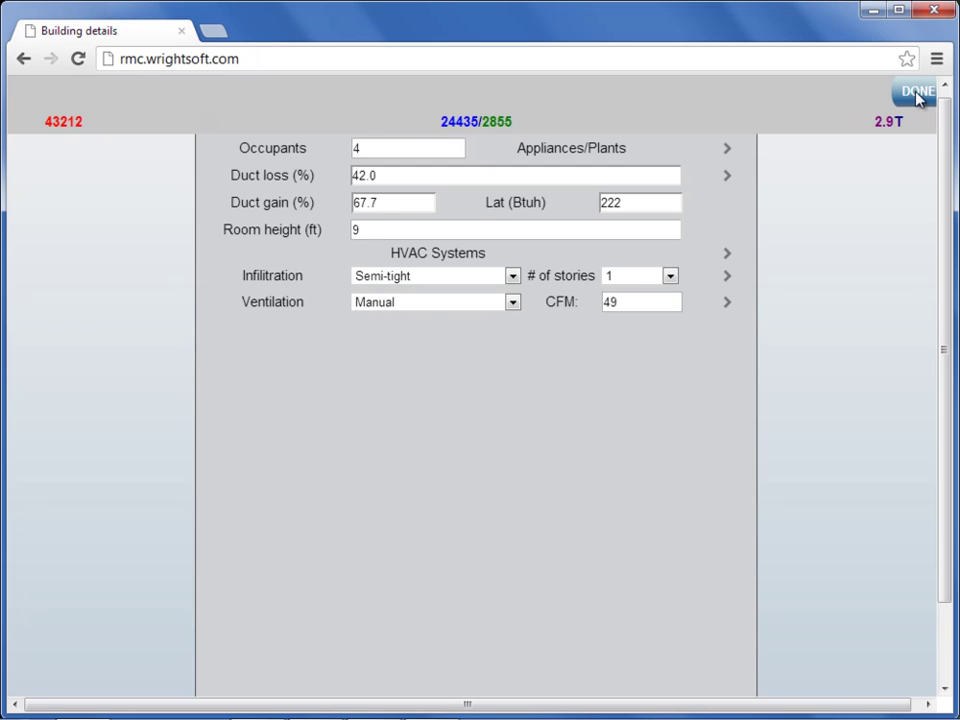
Close the summary and view the Loads charts, with ducts at 12397 Btuh heating and 9790 cooling
click(917, 94)
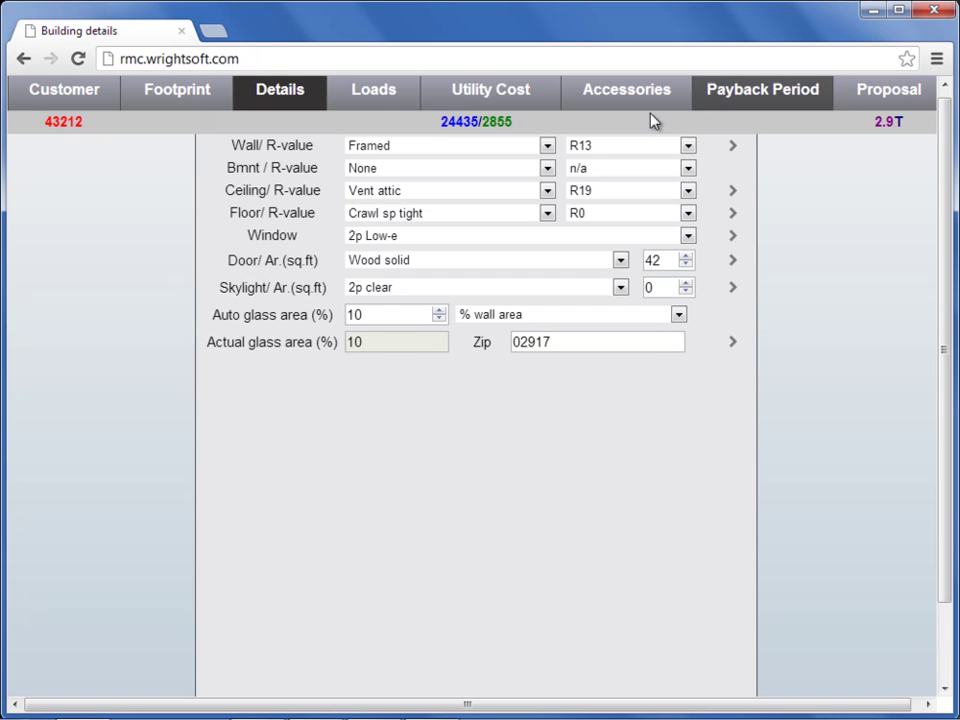
click(375, 97)
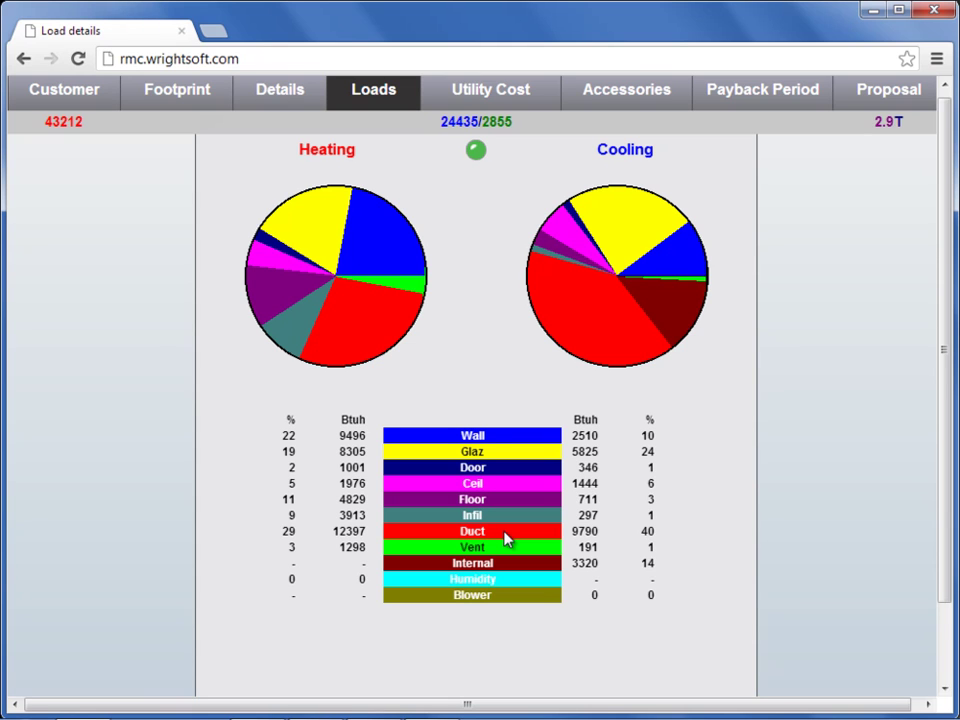
Open Design Conditions and review the indoor temperatures and outdoor temperatures, cooling at 84.0
click(279, 93)
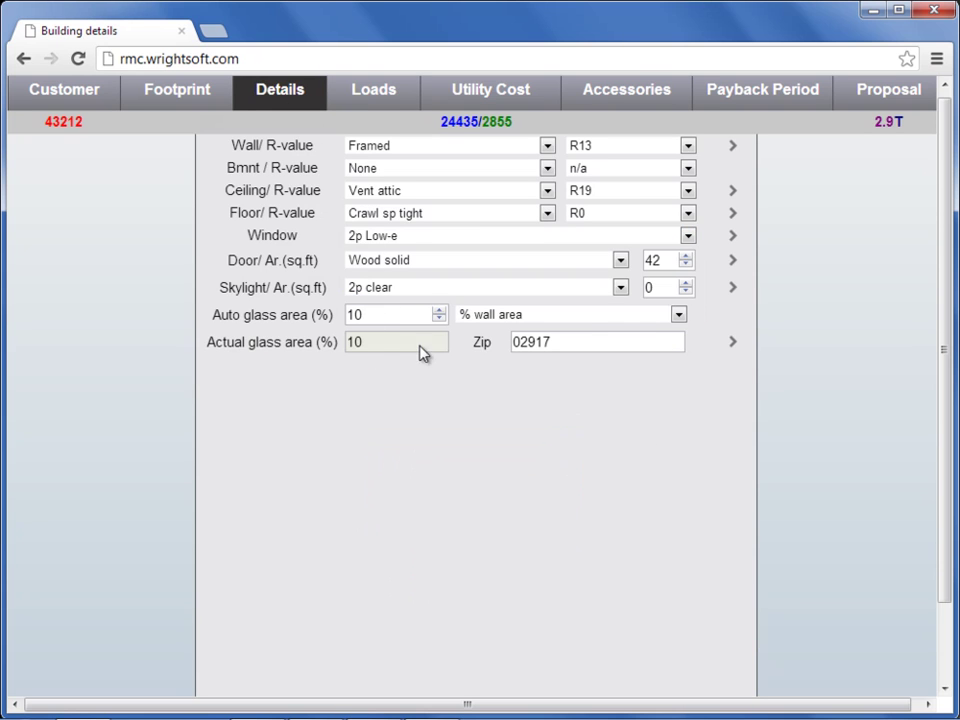
click(733, 346)
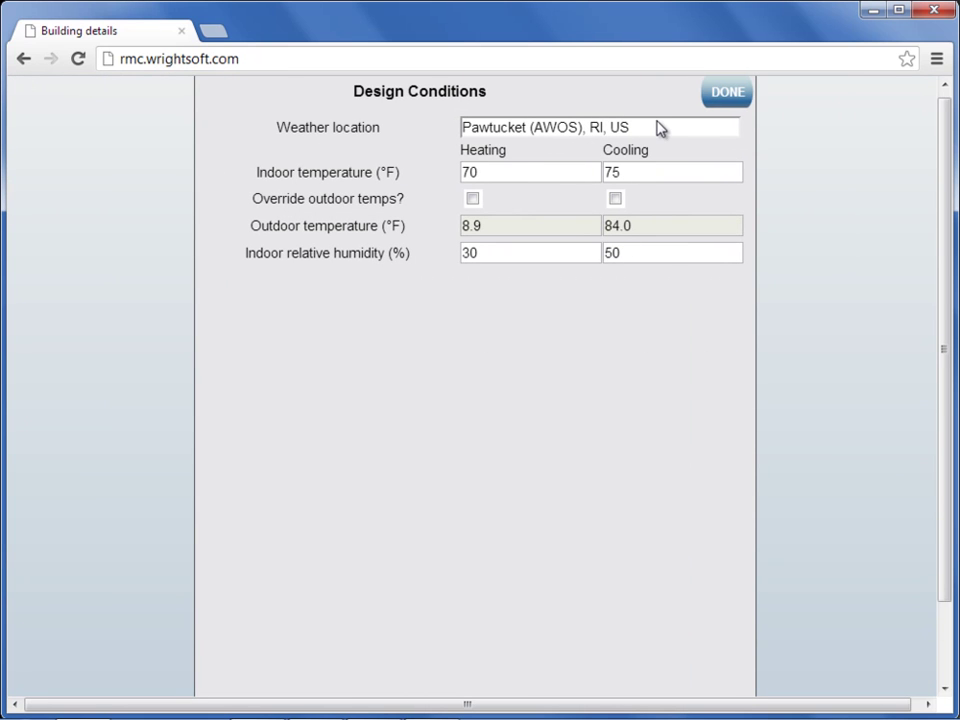
click(499, 170)
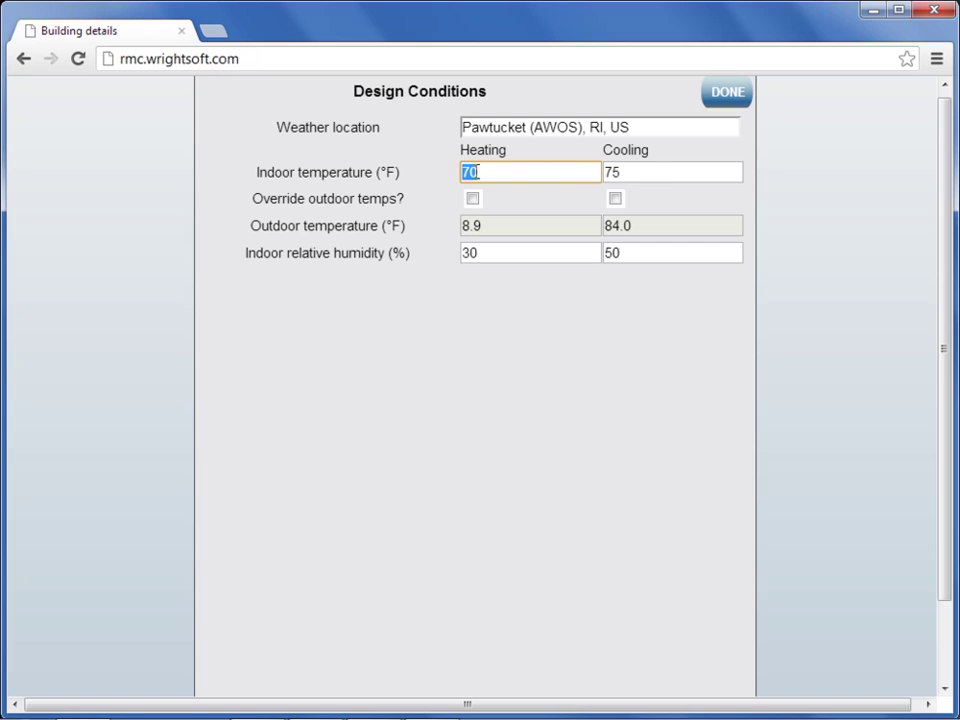
click(670, 180)
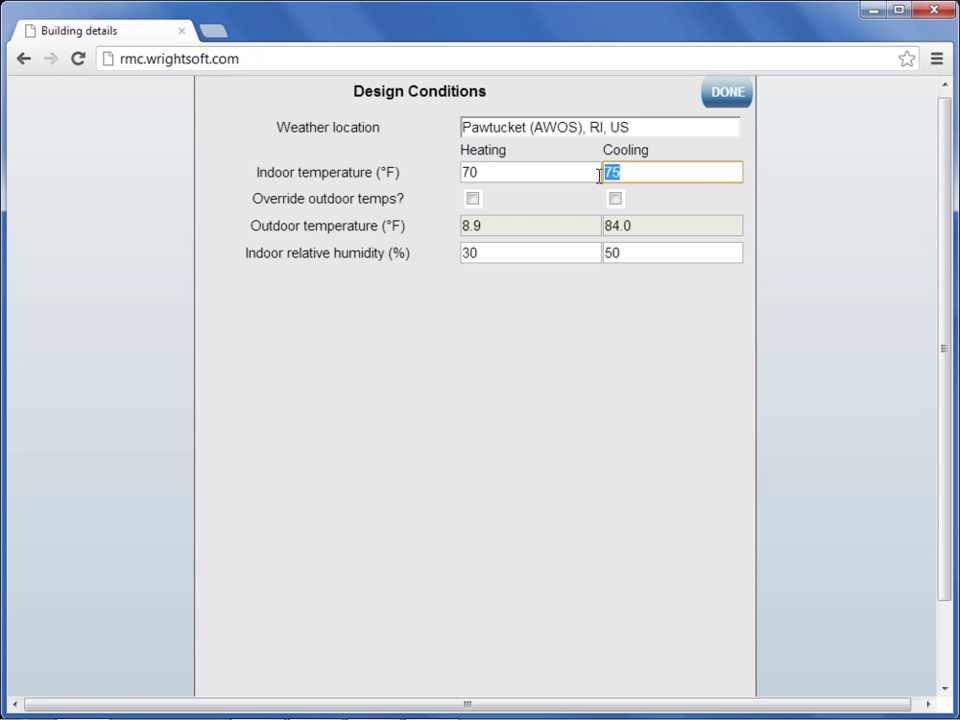
drag(497, 231, 460, 230)
drag(648, 231, 596, 221)
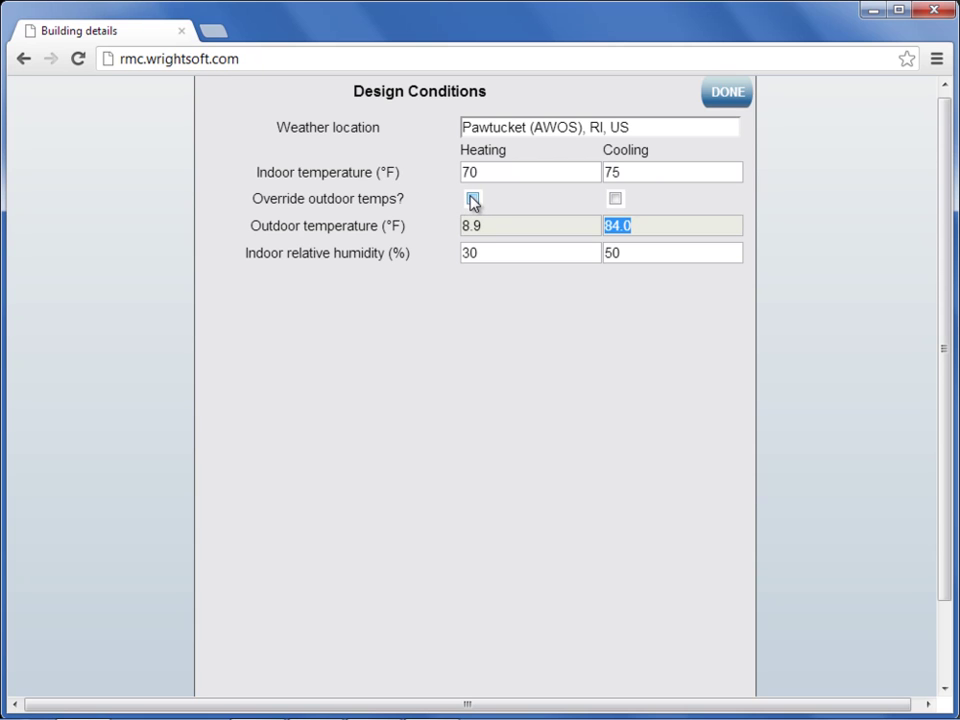
Override the outdoor design temperatures to 10 °F heating and 85 °F cooling and apply
click(472, 201)
click(615, 200)
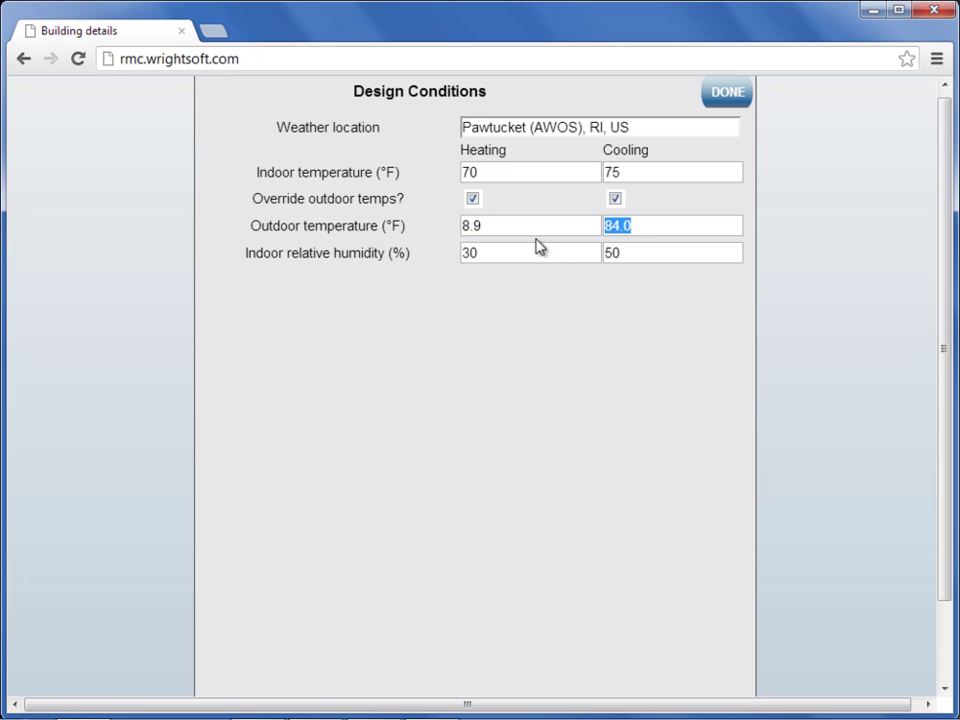
drag(508, 229, 452, 227)
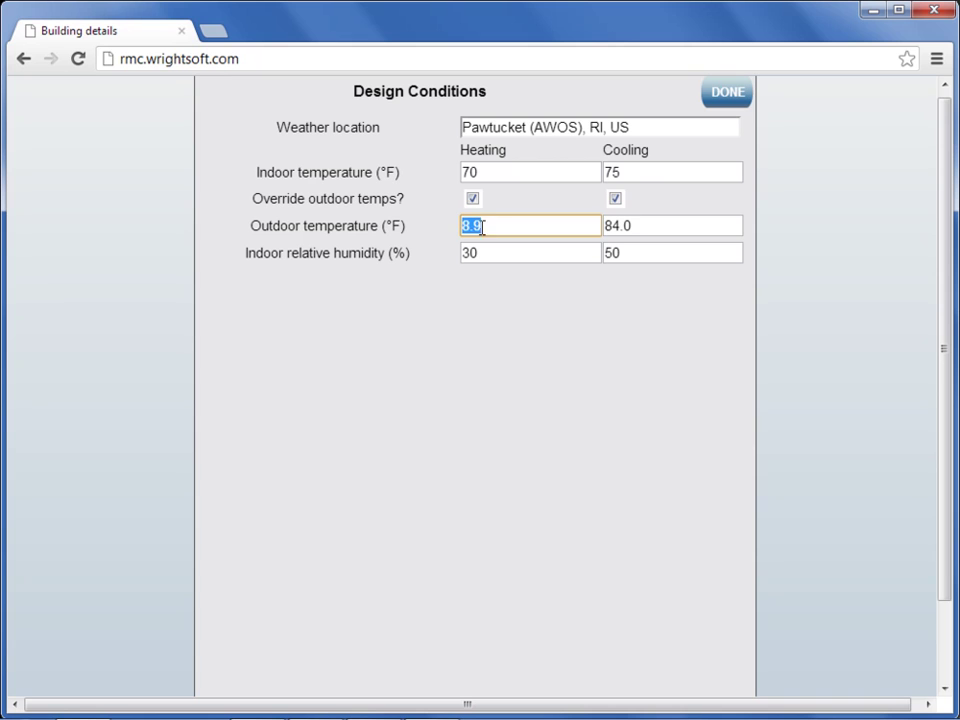
text(10)
drag(647, 225, 574, 221)
text(85)
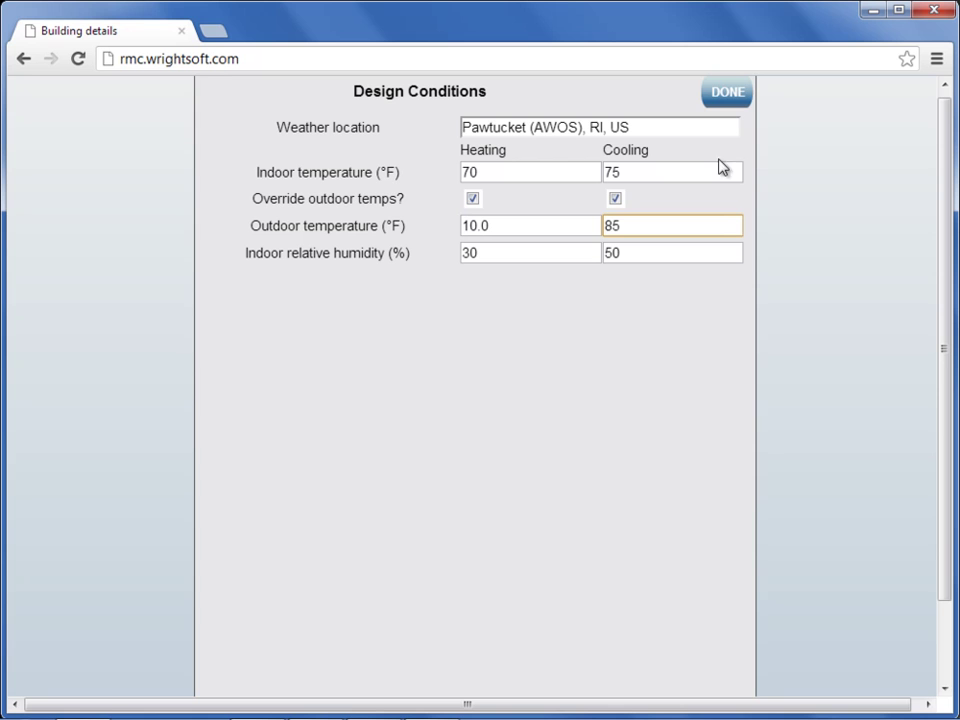
click(731, 94)
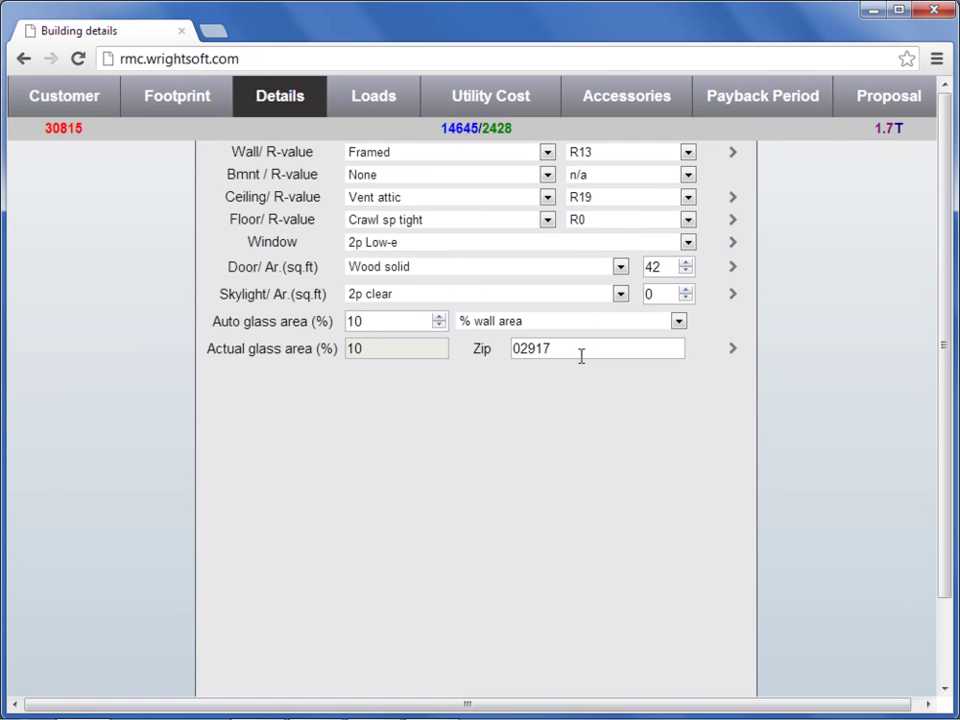
Show the recalculated Loads page, now listing Duct at 0 Btuh and Wall 9496/2510
click(370, 104)
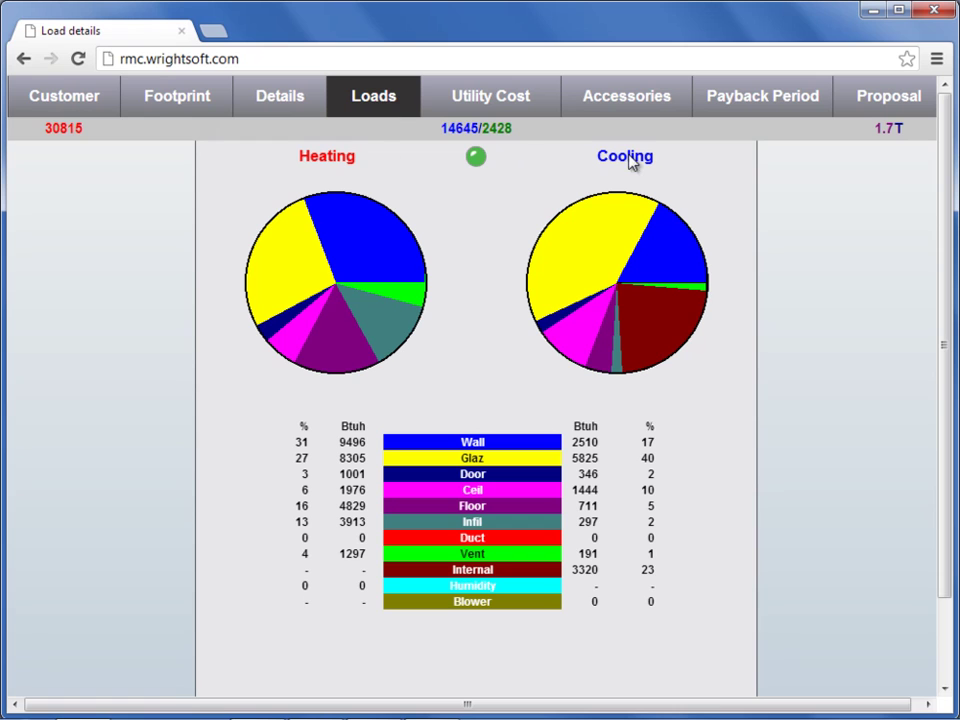